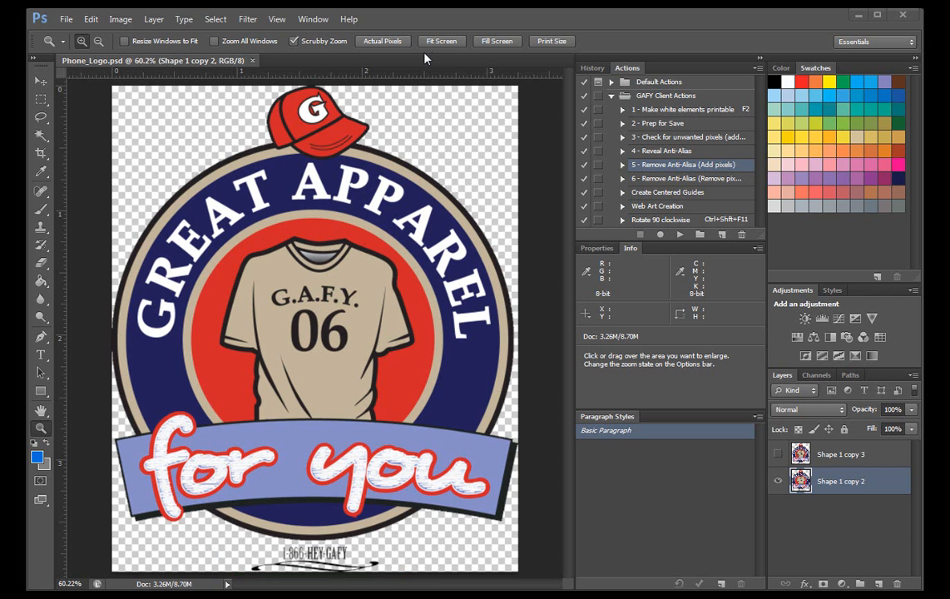
Step: Examine the soft anti-aliased edges of the phone number below the logo up close, and return to the full artwork view
left_click(302, 558)
left_click(303, 559)
left_click(303, 560)
left_click(303, 560)
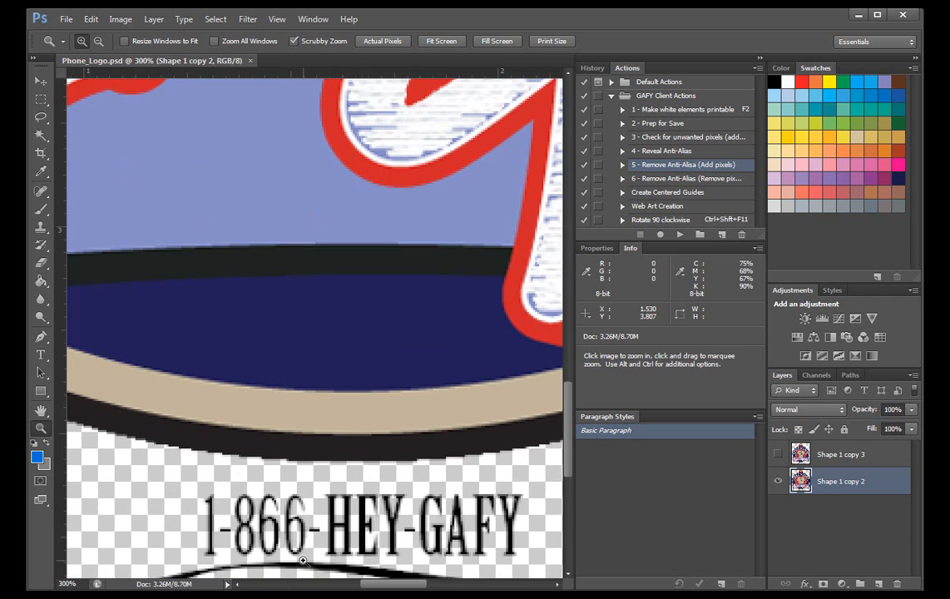
left_click(303, 560)
left_click(303, 560)
left_click(303, 560)
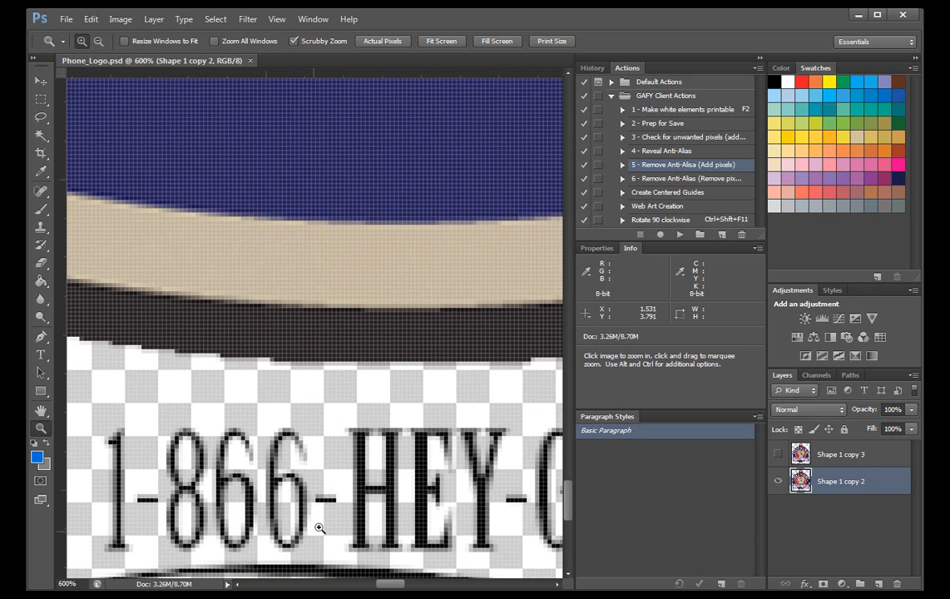
scroll(318, 512, "down", 1)
scroll(125, 528, "down", 1)
left_click_drag(205, 283, 295, 345)
left_click(423, 40)
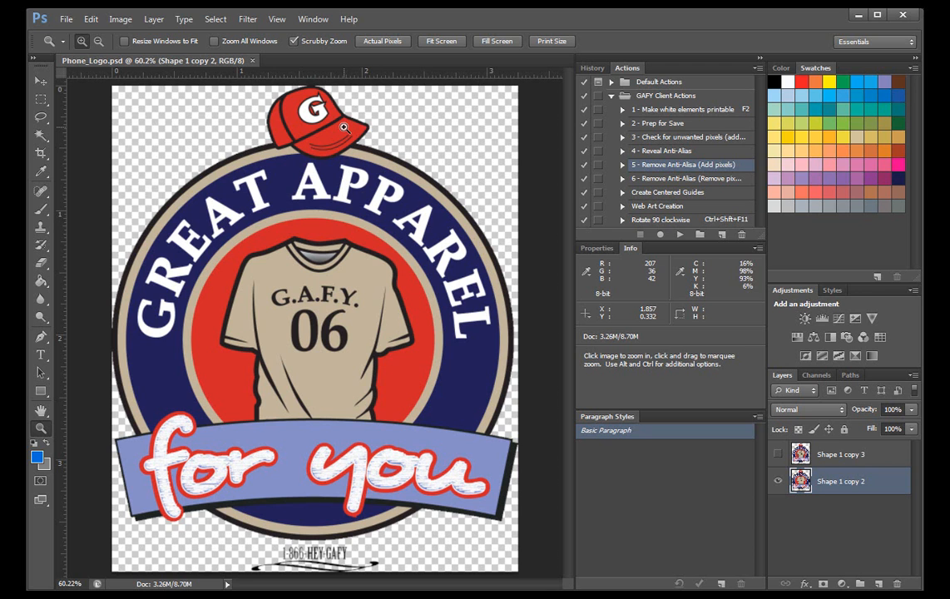
Step: Run the "5 - Remove Anti-Alisa (Add pixels)" action on the Shape 1 copy 2 layer
left_click(313, 18)
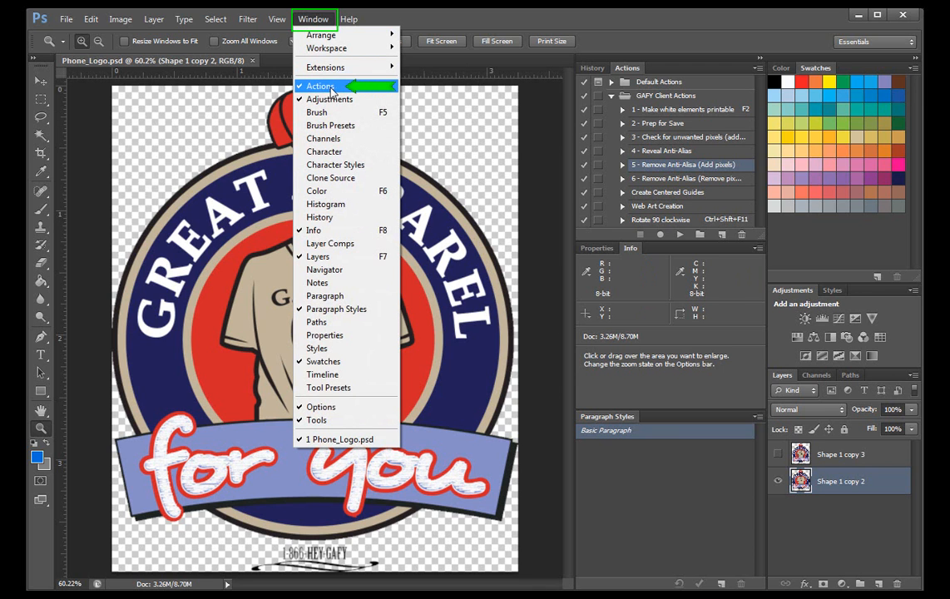
left_click(701, 69)
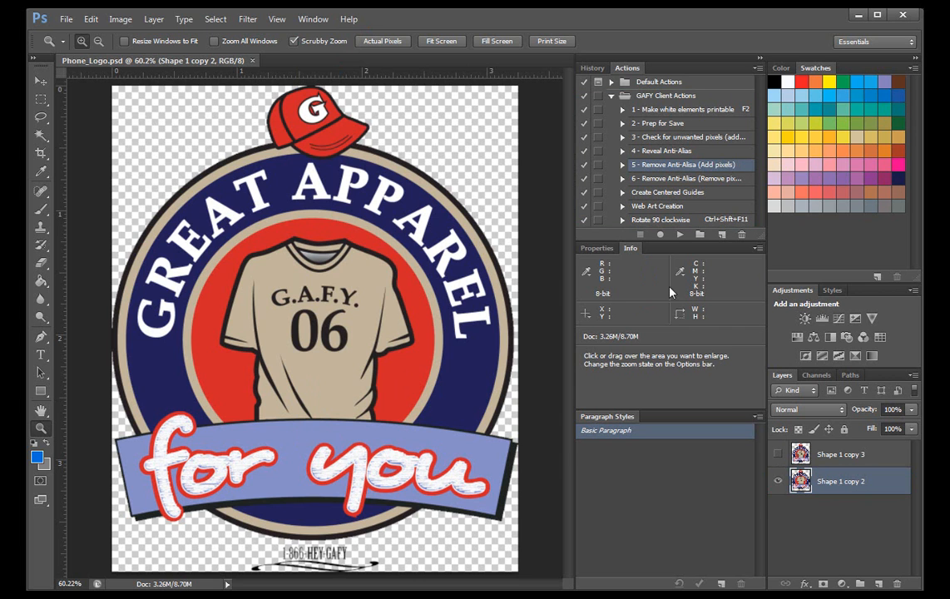
left_click(680, 237)
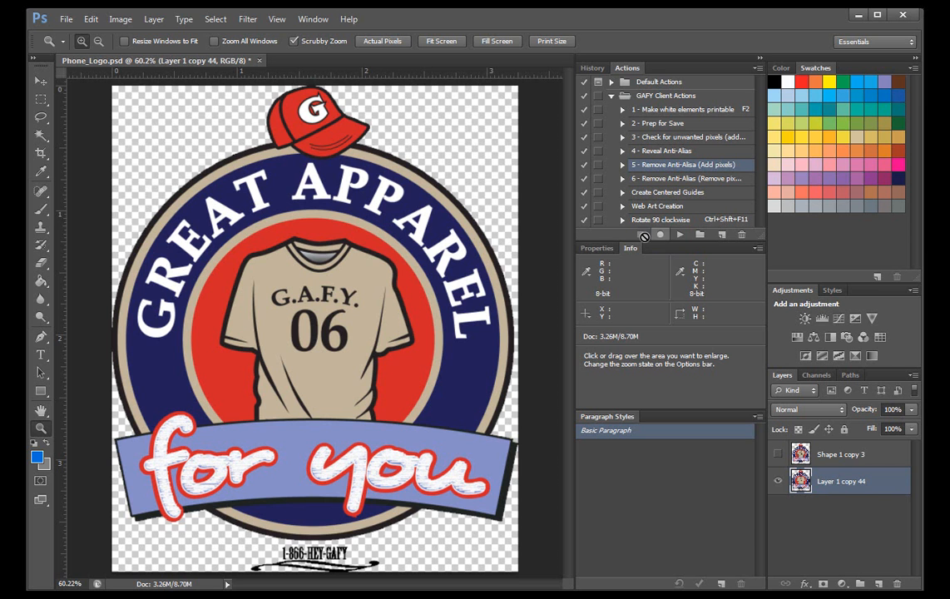
left_click_drag(355, 529, 399, 545)
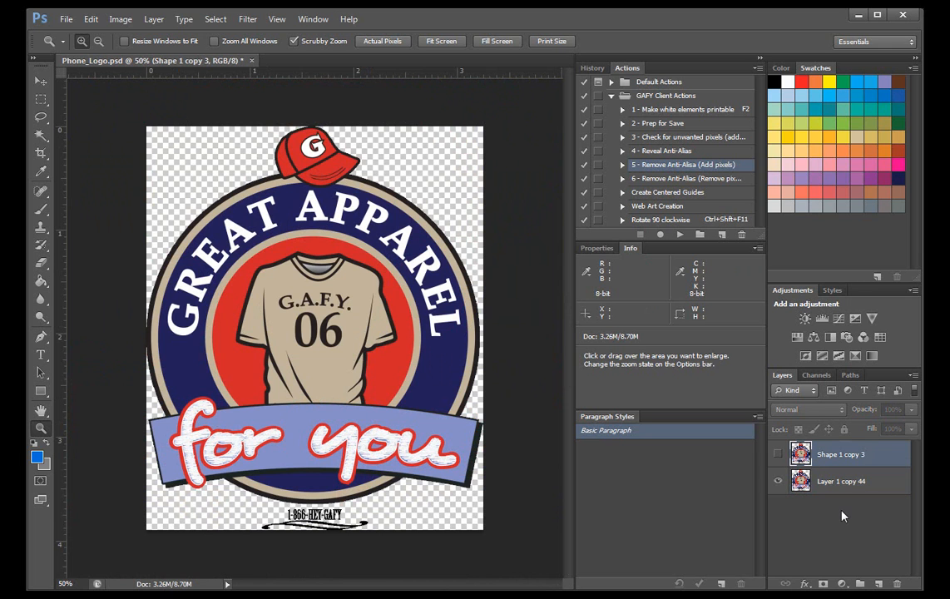
Step: Show the Shape 1 copy 3 layer instead of Layer 1 copy 44 and run the "6 - Remove Anti-Alias (Remove pixels)" action on it
left_click(777, 481)
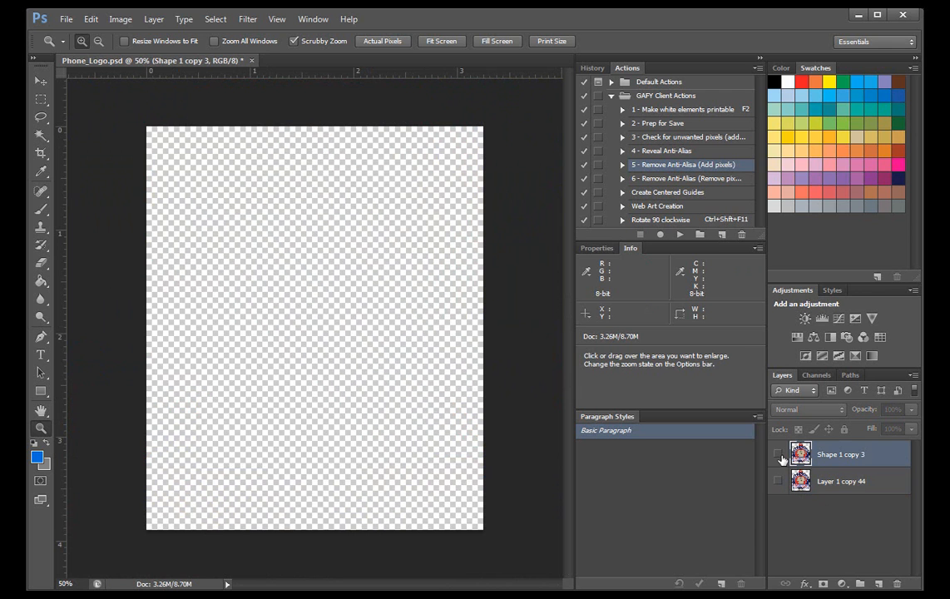
left_click(778, 454)
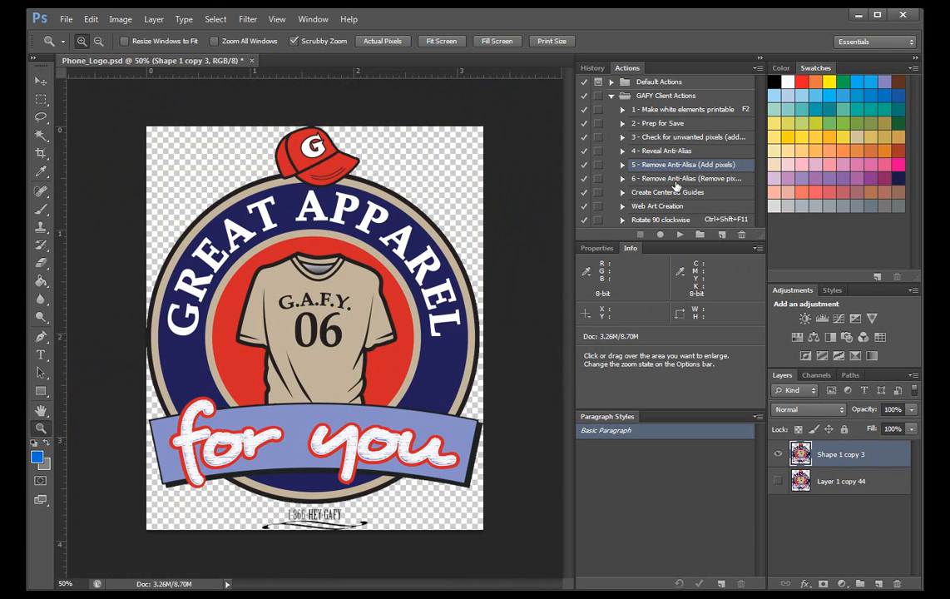
left_click(632, 178)
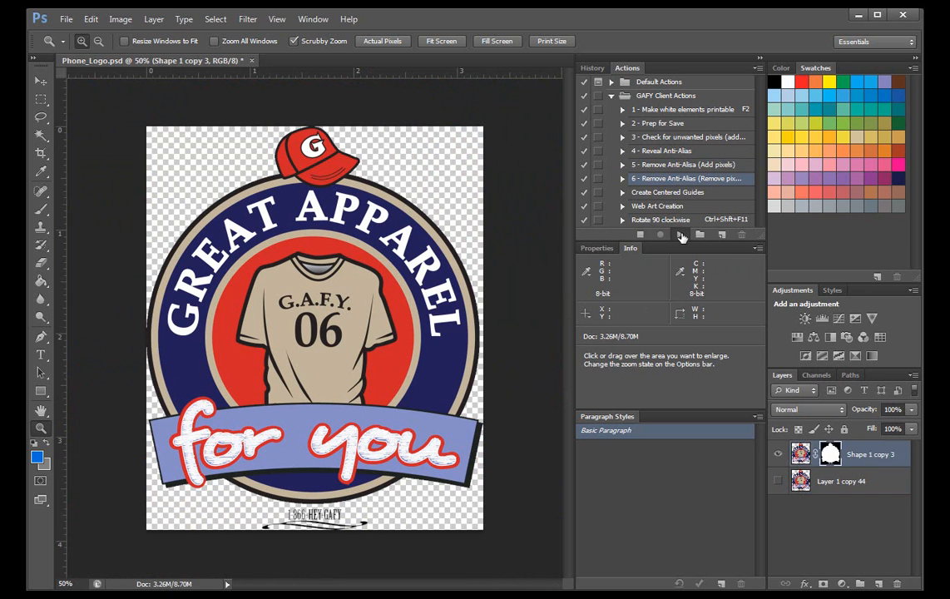
left_click(680, 235)
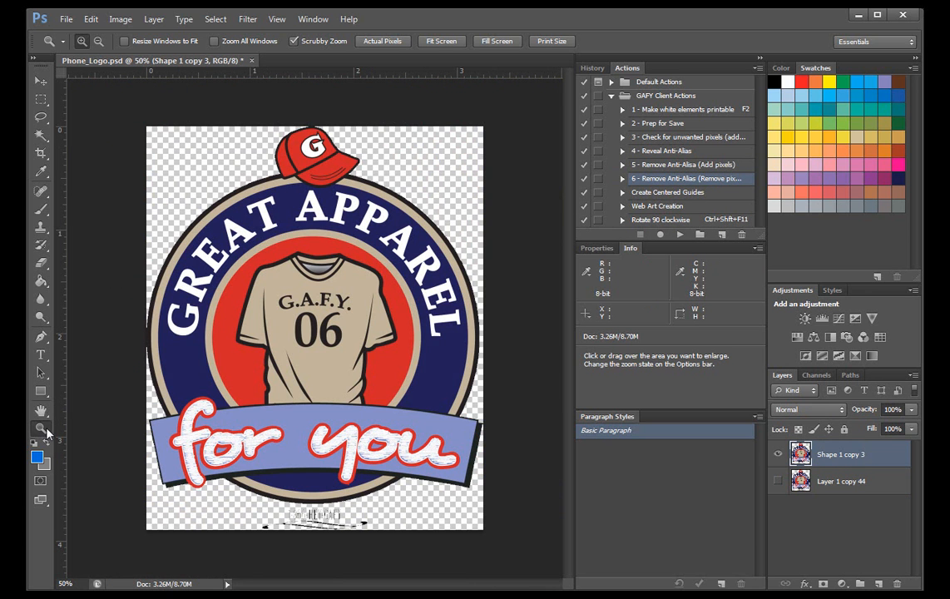
Step: Examine the phone number's edges on Shape 1 copy 3, and select and show Layer 1 copy 44 in its place
left_click_drag(272, 490, 417, 549)
scroll(418, 548, "down", 1)
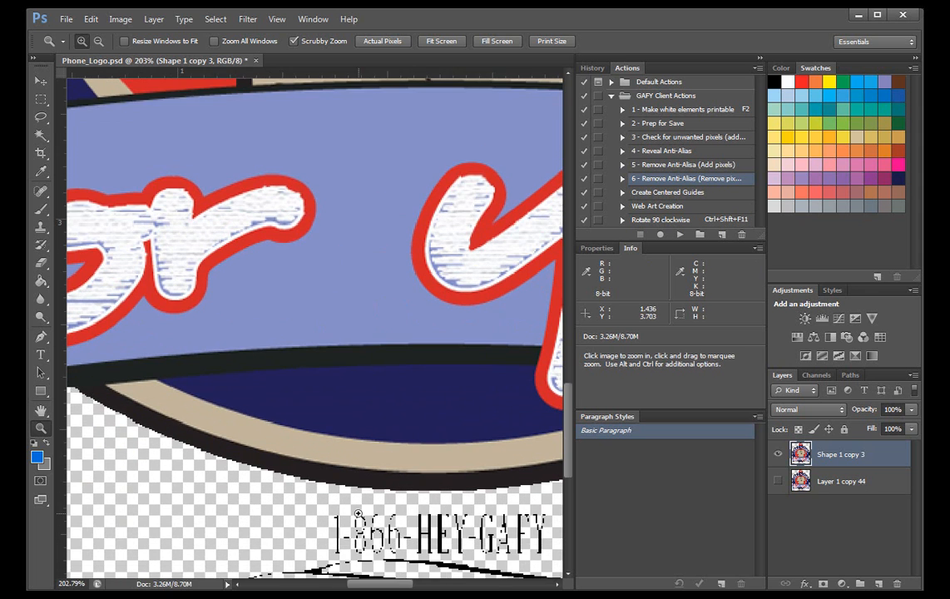
scroll(379, 529, "down", 2)
left_click_drag(313, 425, 398, 497)
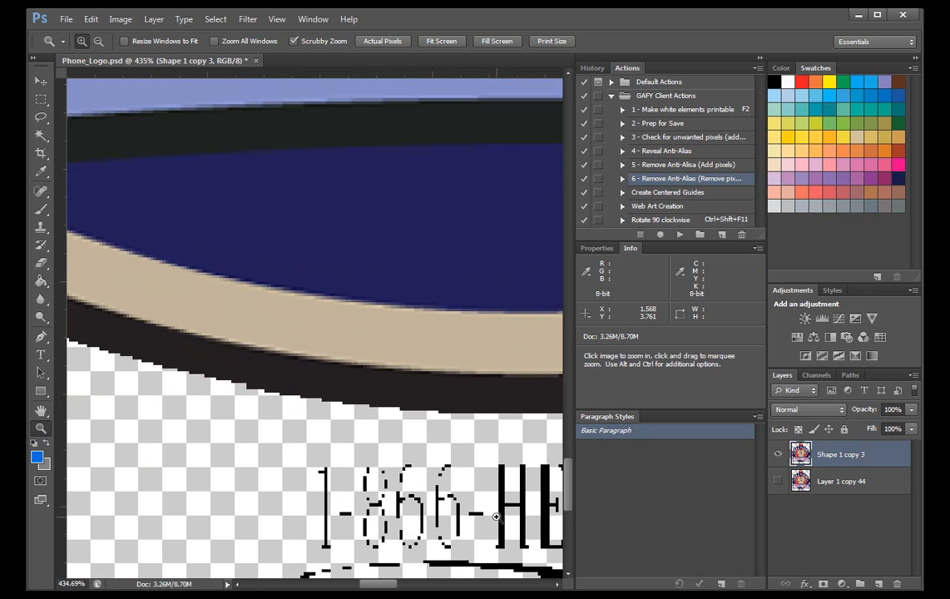
scroll(347, 386, "down", 1)
left_click(442, 41)
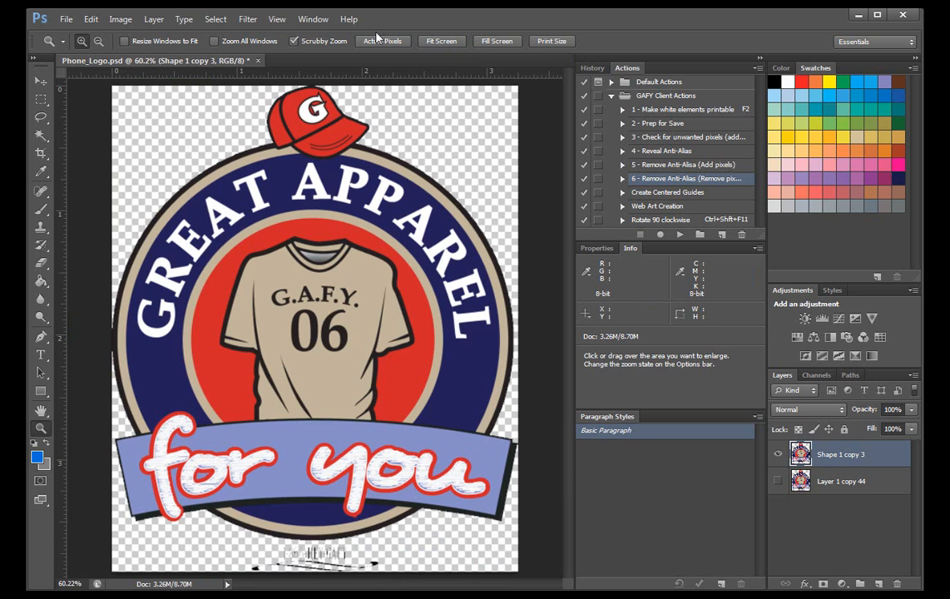
left_click(846, 481)
left_click(778, 454)
left_click(778, 481)
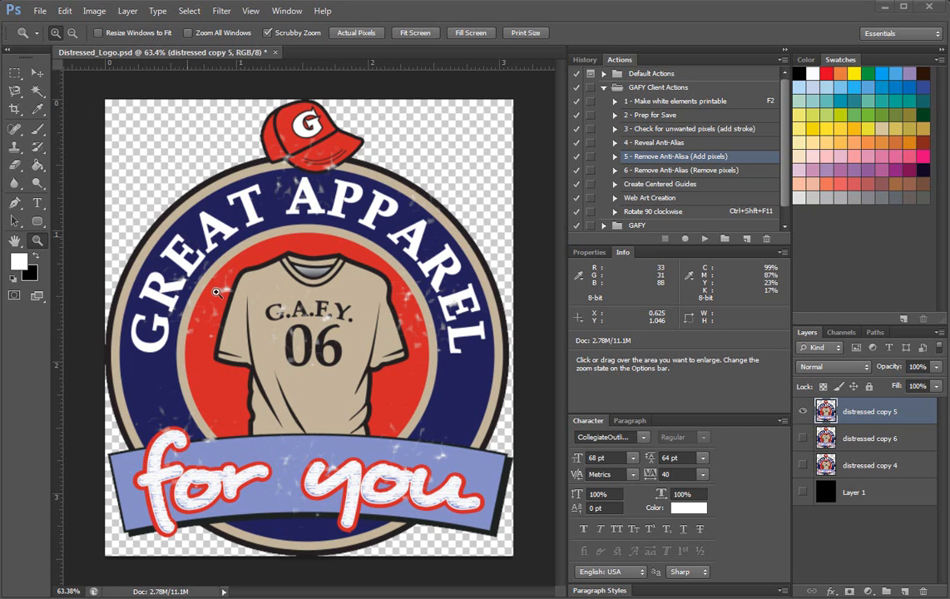
Step: Run the "6 - Remove Anti-Alias (Remove pixels)" action on the distressed copy 5 layer of Distressed_Logo.psd and inspect the distressed areas
left_click_drag(206, 264, 358, 406)
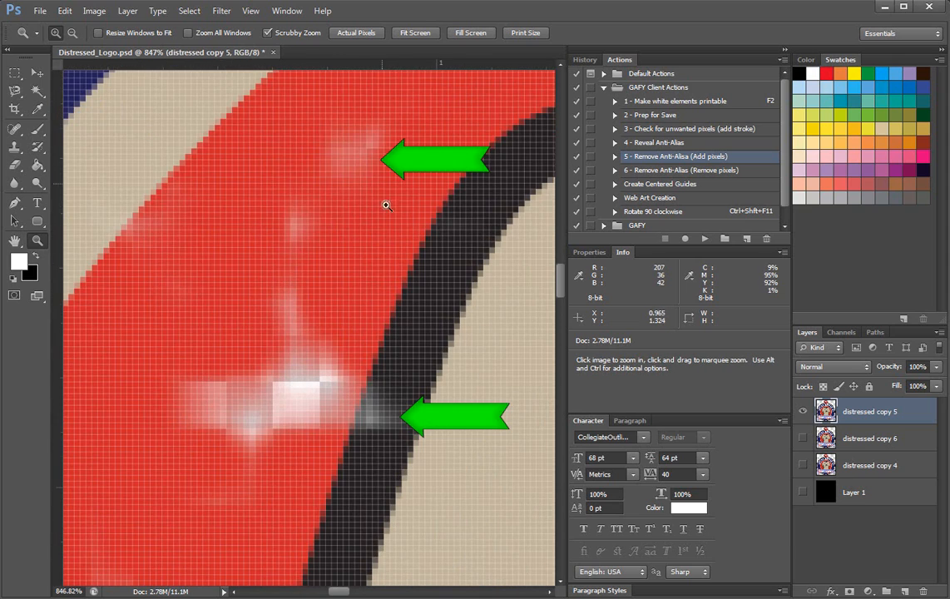
left_click_drag(417, 417, 311, 361)
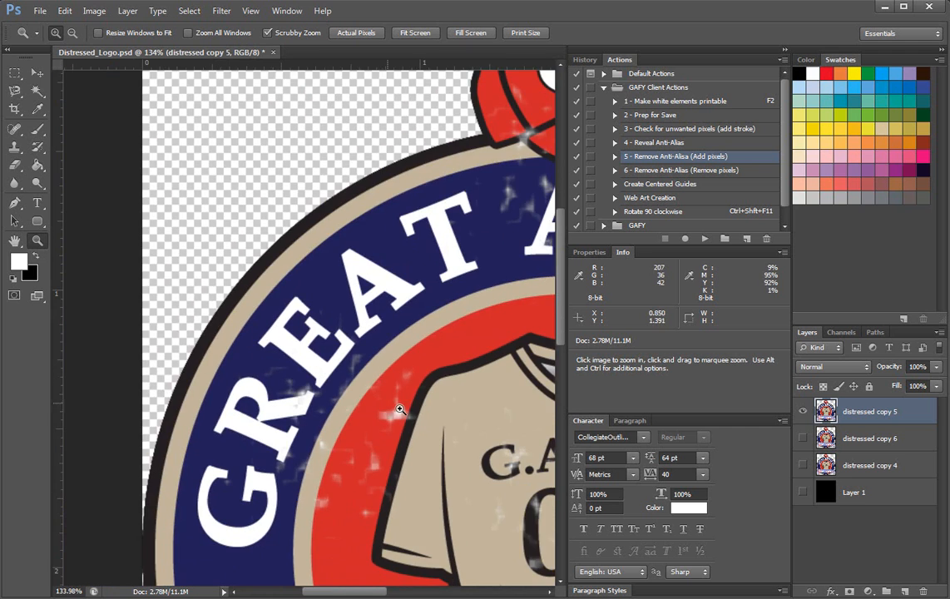
left_click_drag(458, 427, 387, 399)
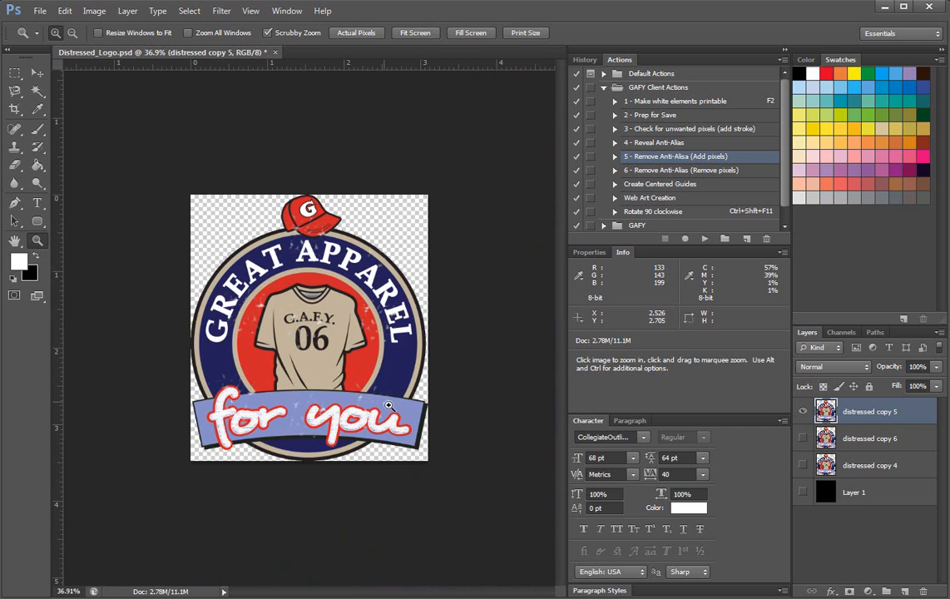
left_click_drag(346, 361, 411, 417)
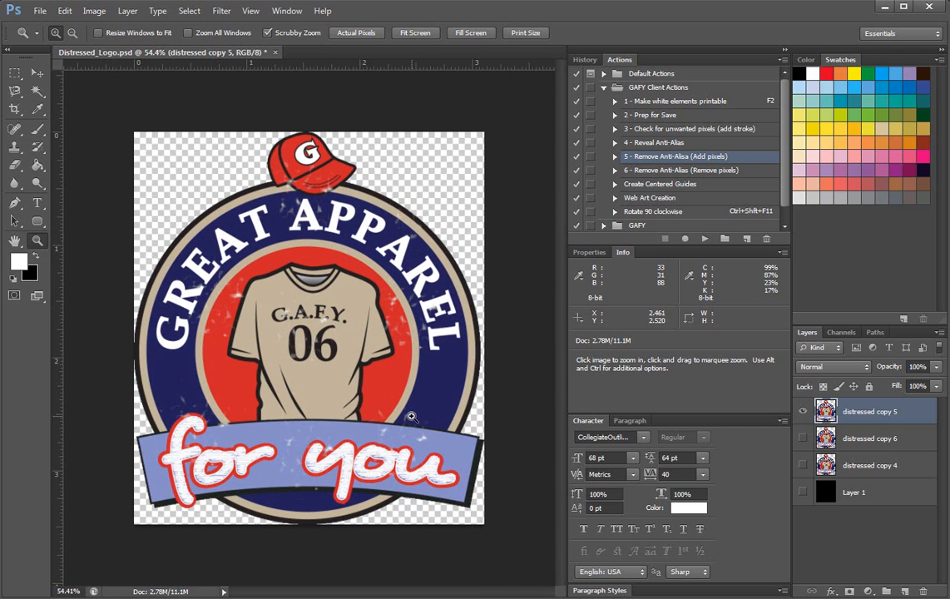
left_click(285, 11)
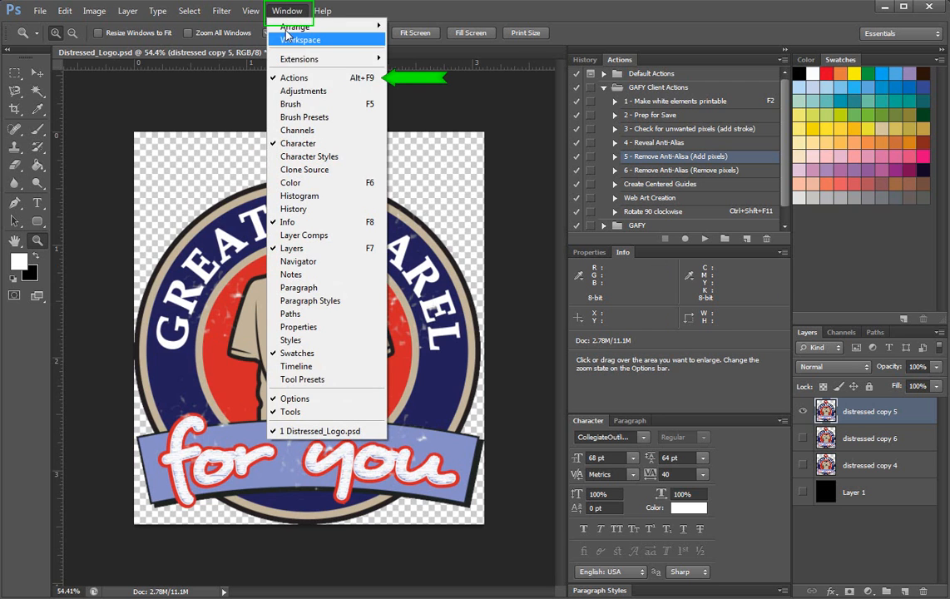
left_click(461, 94)
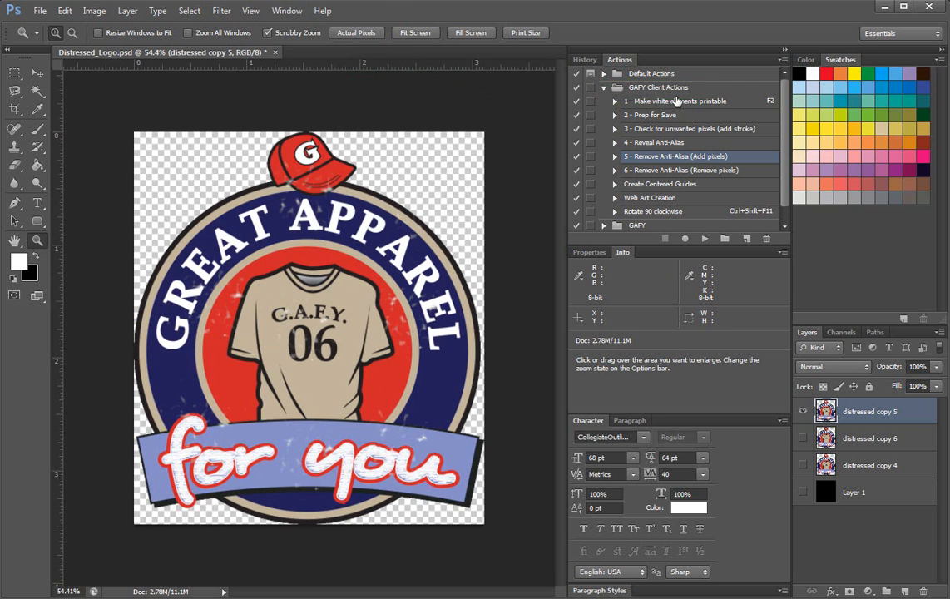
left_click(720, 171)
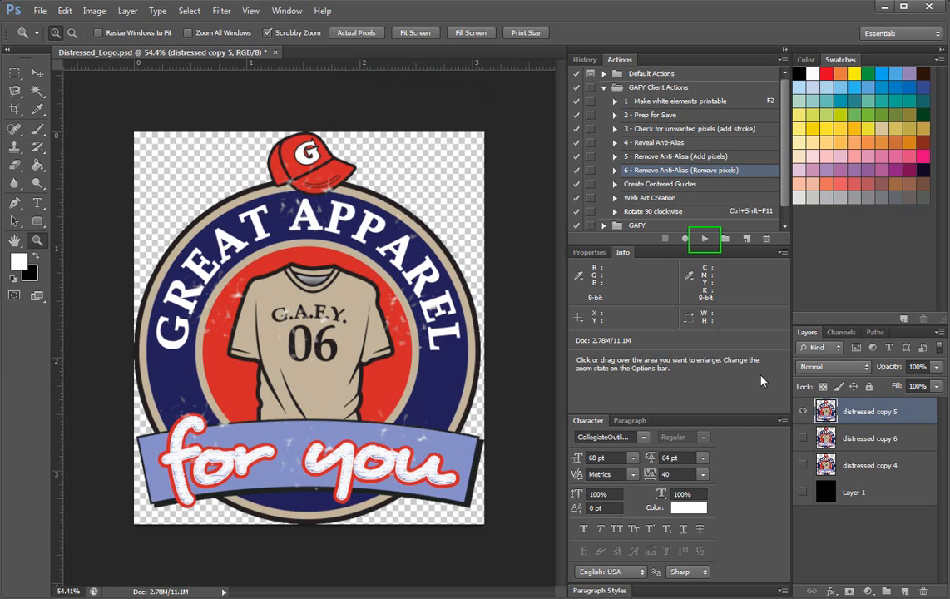
left_click(704, 240)
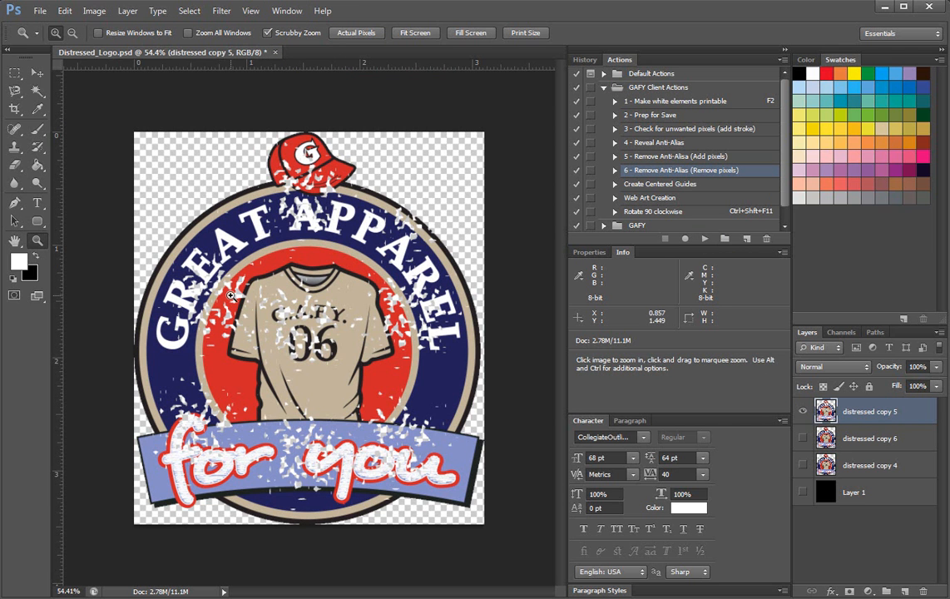
left_click_drag(232, 293, 274, 316)
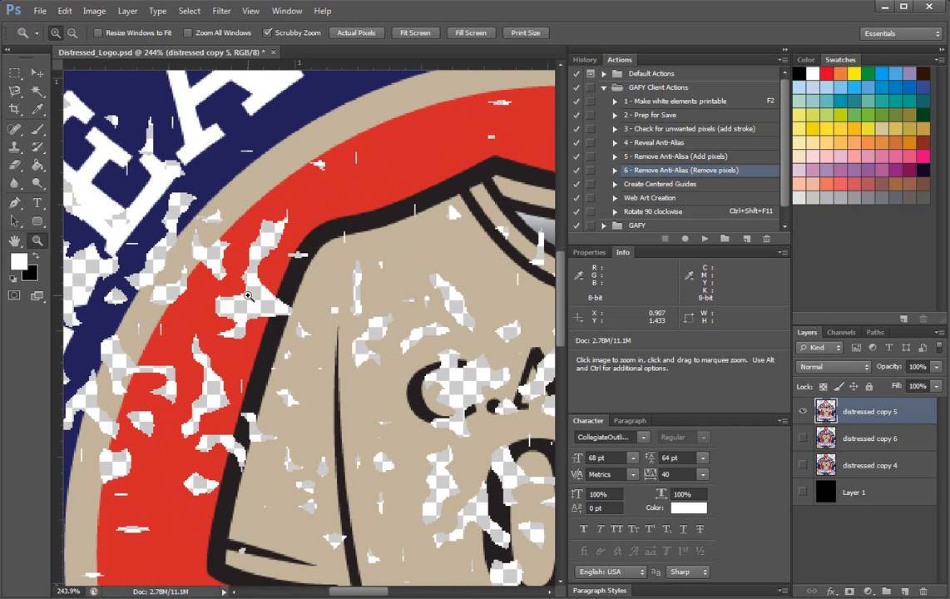
left_click_drag(373, 361, 246, 357)
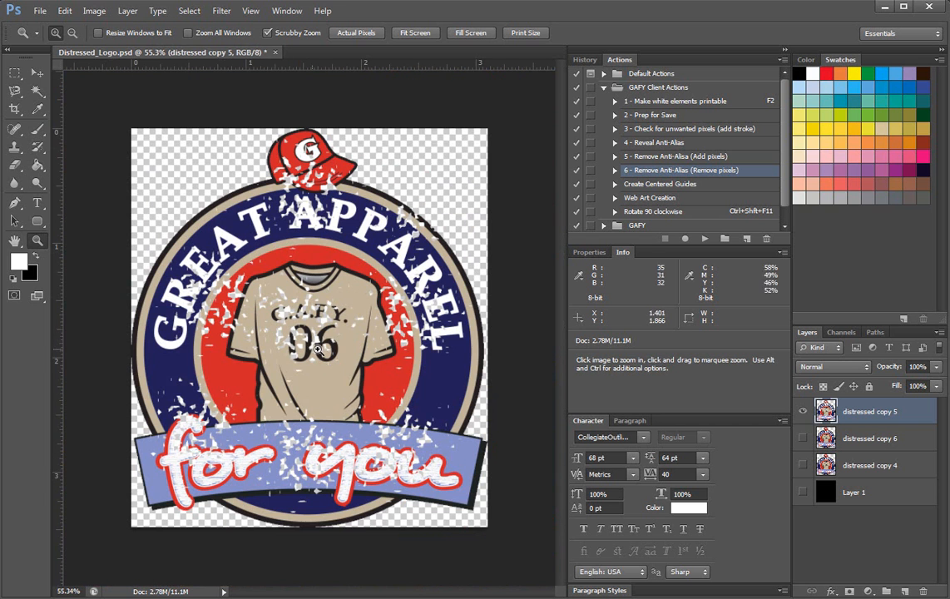
Step: Show the distressed copy 6 layer instead of distressed copy 5 and run the "5 - Remove Anti-Alisa (Add pixels)" action on it
left_click(803, 413)
left_click(803, 438)
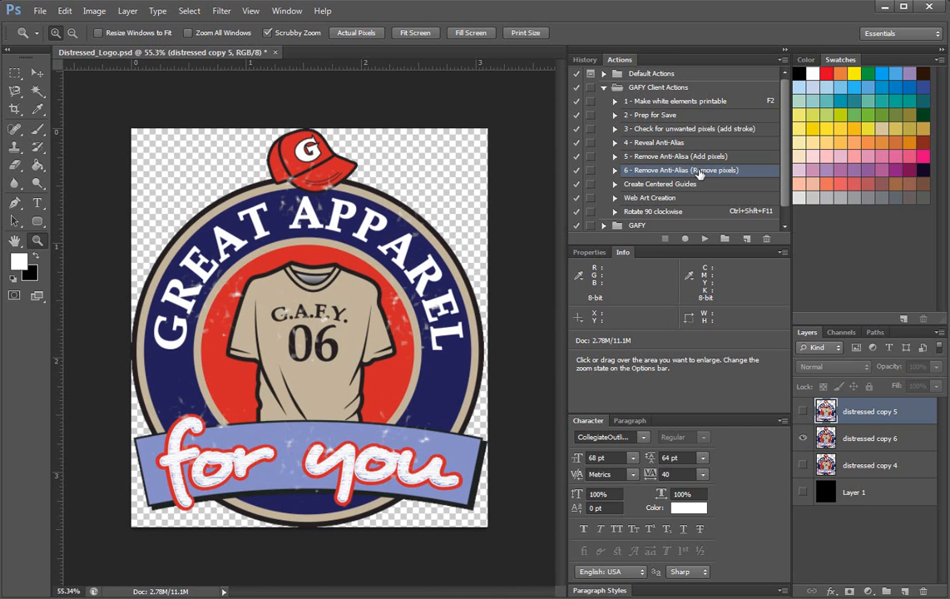
left_click(631, 156)
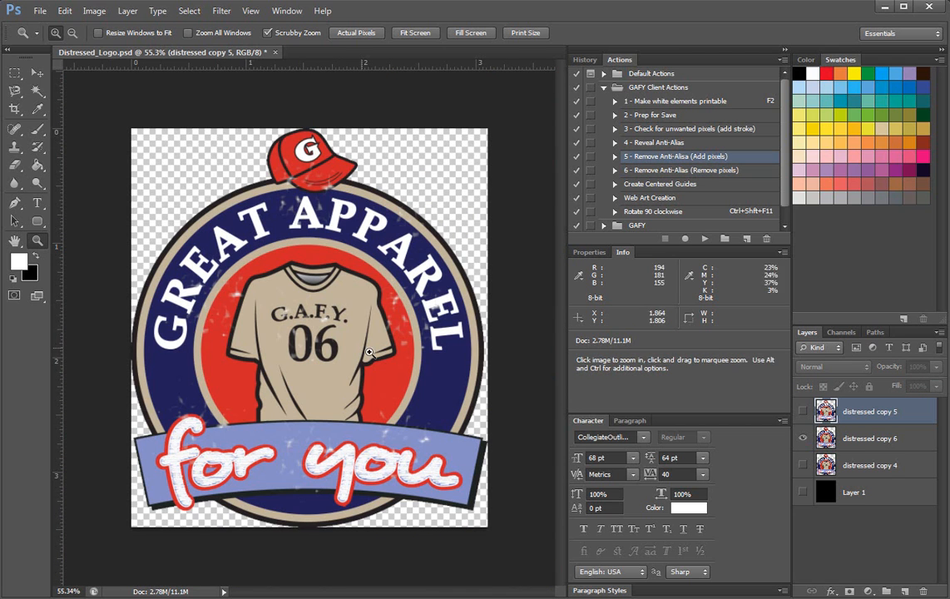
left_click(819, 438)
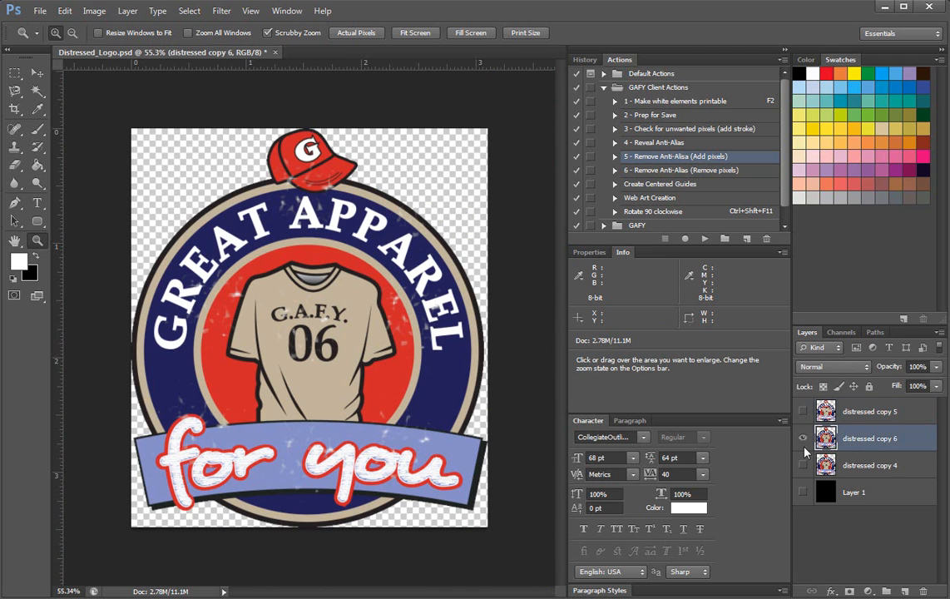
left_click(705, 239)
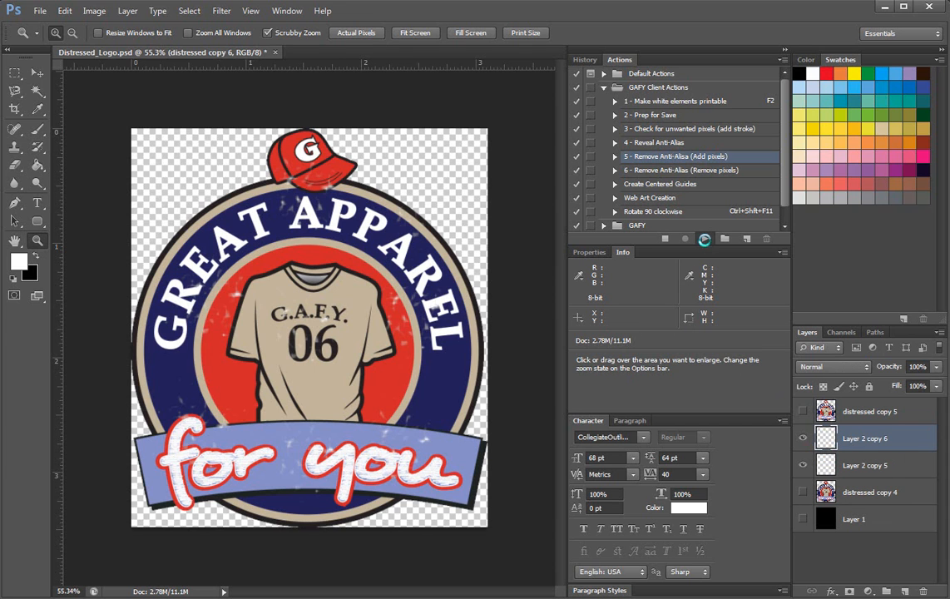